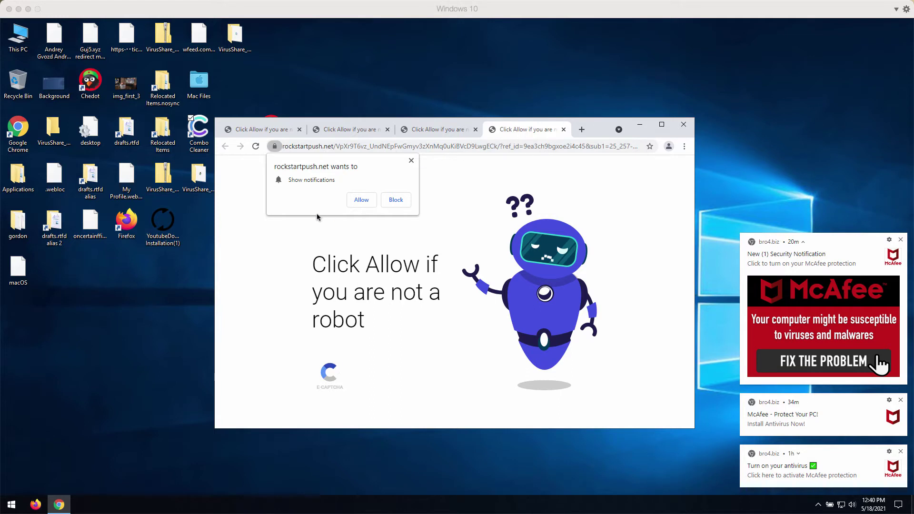
Allow notifications from rockstartpush.net and from the robot-check page in the neighbouring browser tab.
click(363, 201)
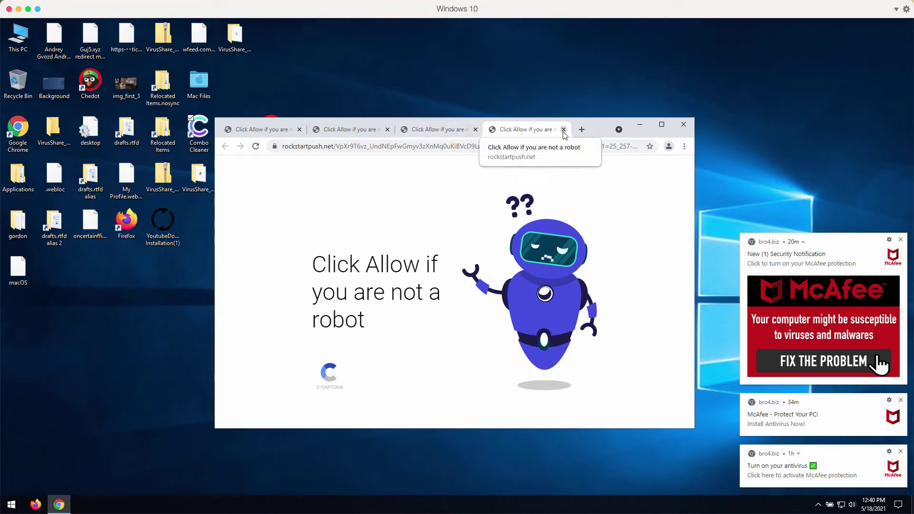
click(459, 129)
click(362, 200)
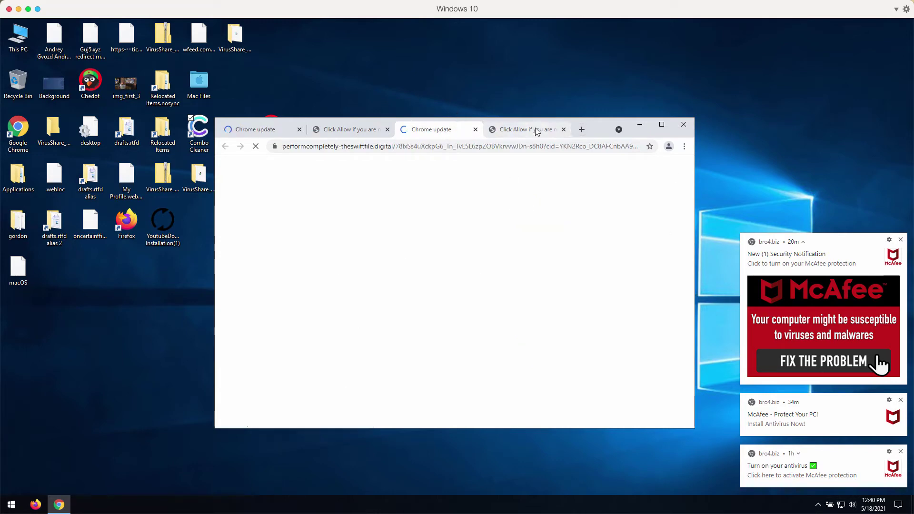
click(552, 132)
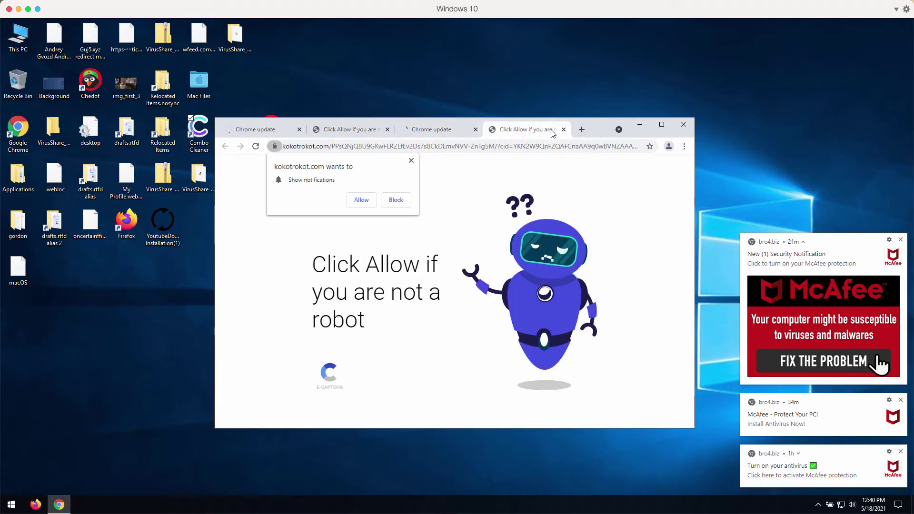
Open the browser's site settings for notifications in a new tab.
click(582, 129)
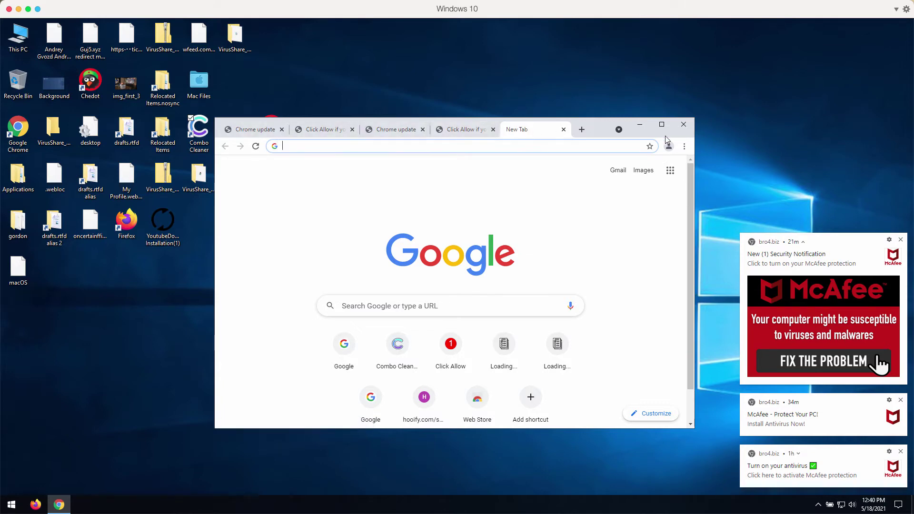
click(684, 146)
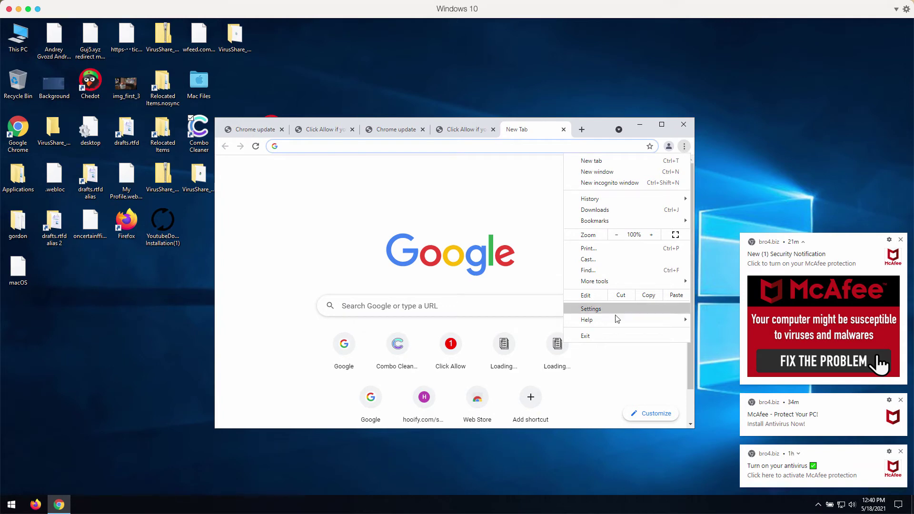
click(601, 310)
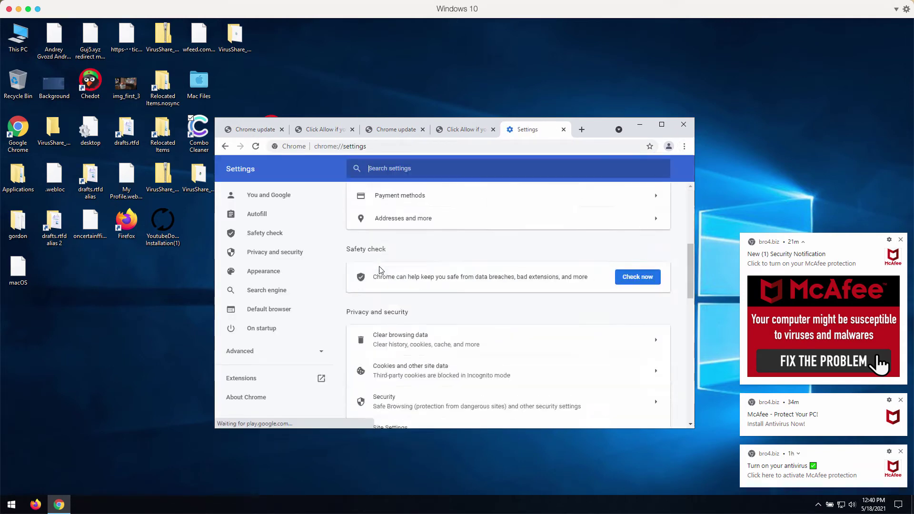
scroll(379, 286, down, 10)
drag(687, 378, 690, 269)
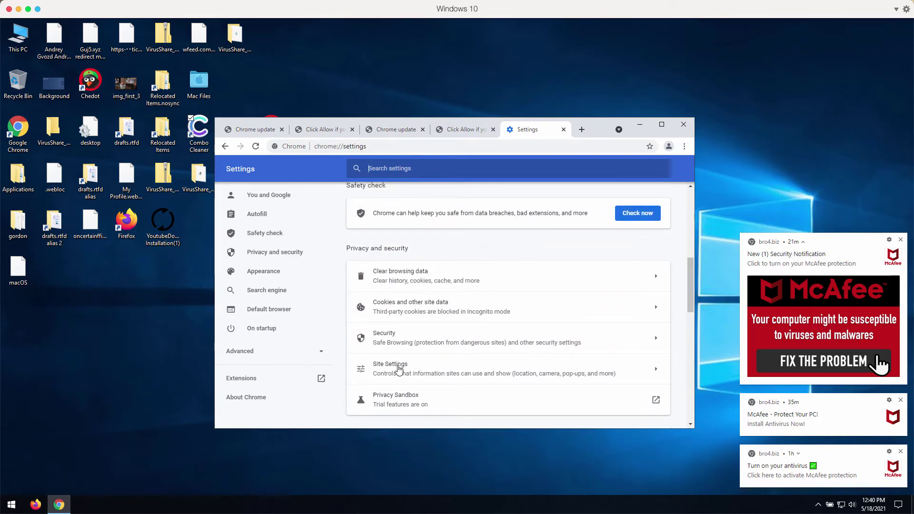
click(400, 368)
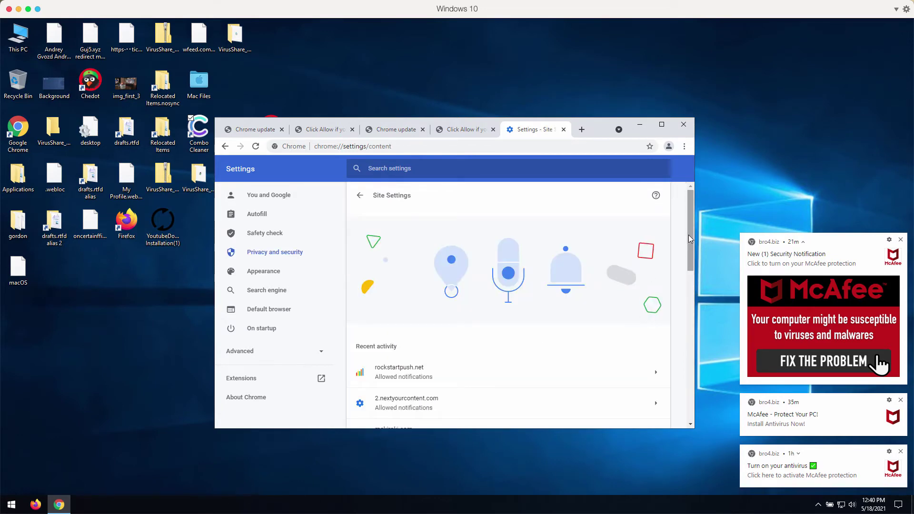
drag(689, 235, 690, 324)
click(404, 347)
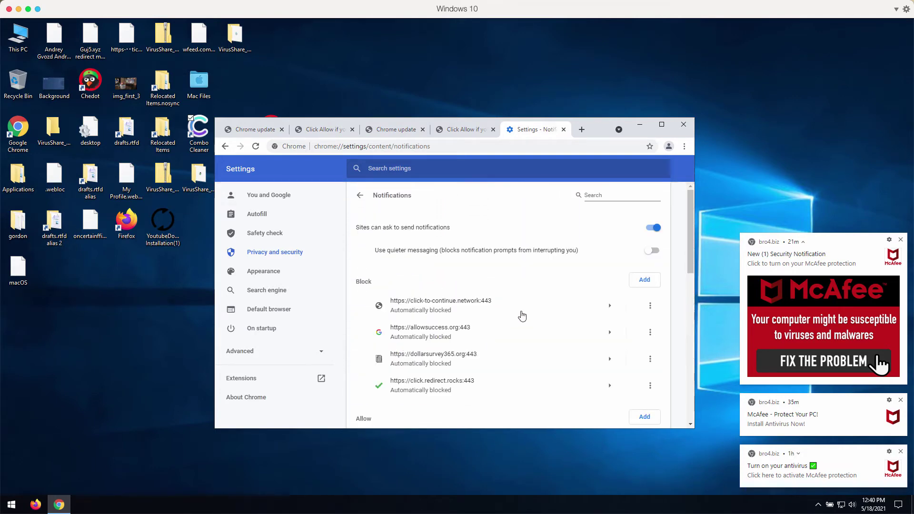
Remove rockstartpush.net from the sites allowed to send notifications.
drag(689, 248, 687, 384)
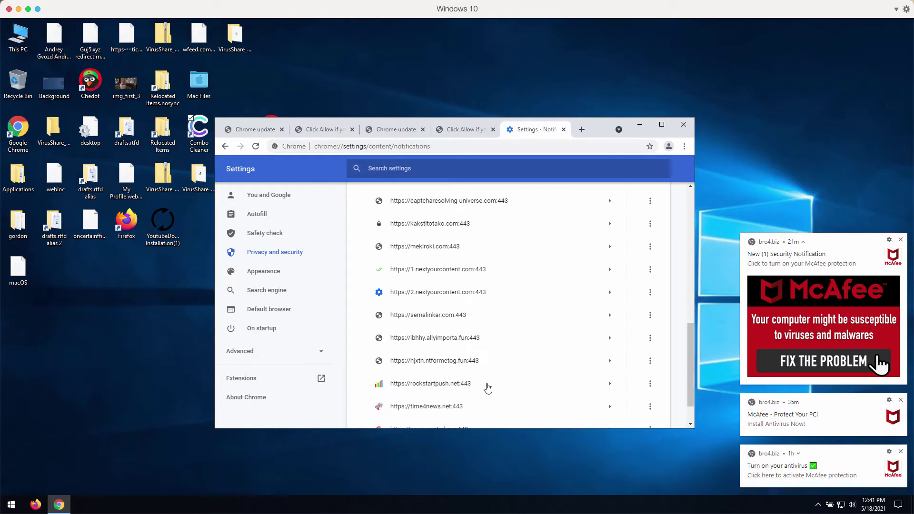
click(650, 384)
click(621, 417)
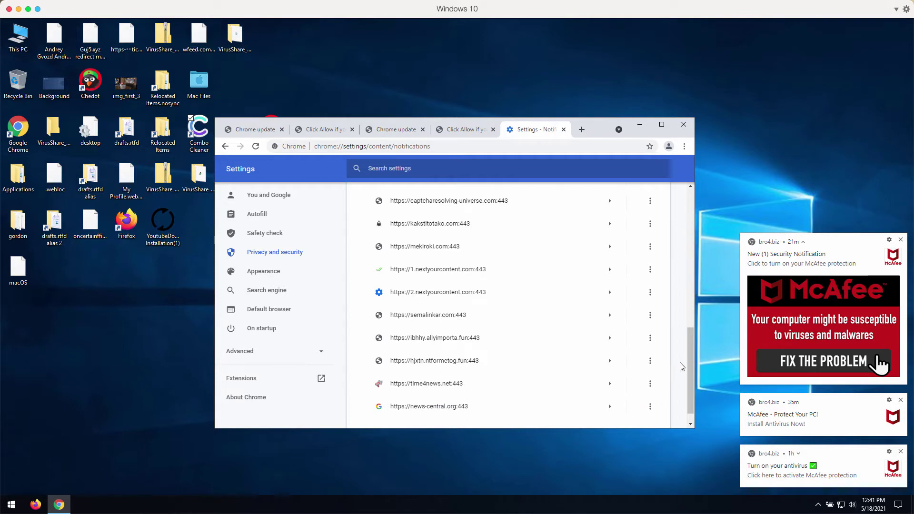
Remove 1.nextyourcontent.com and 2.nextyourcontent.com from the sites allowed to send notifications.
mouse_move(691, 355)
mouse_down()
mouse_move(691, 372)
mouse_move(690, 353)
mouse_up()
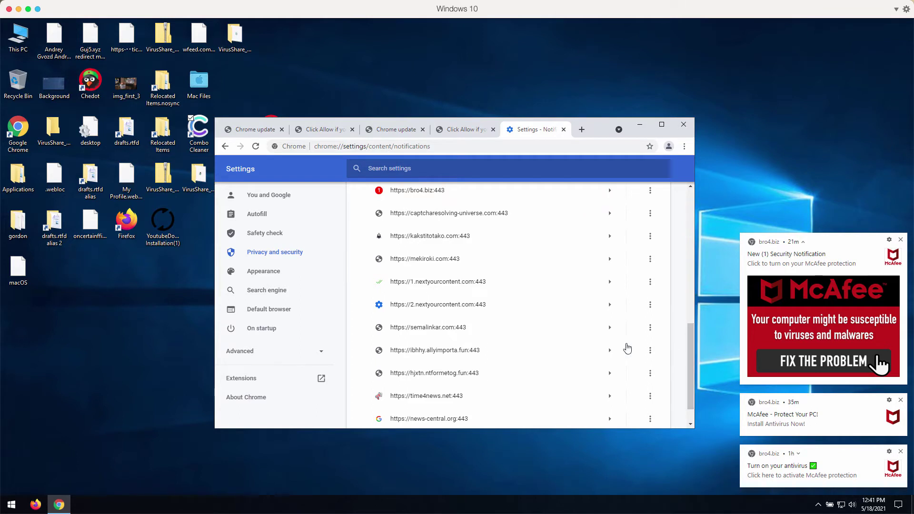
click(651, 282)
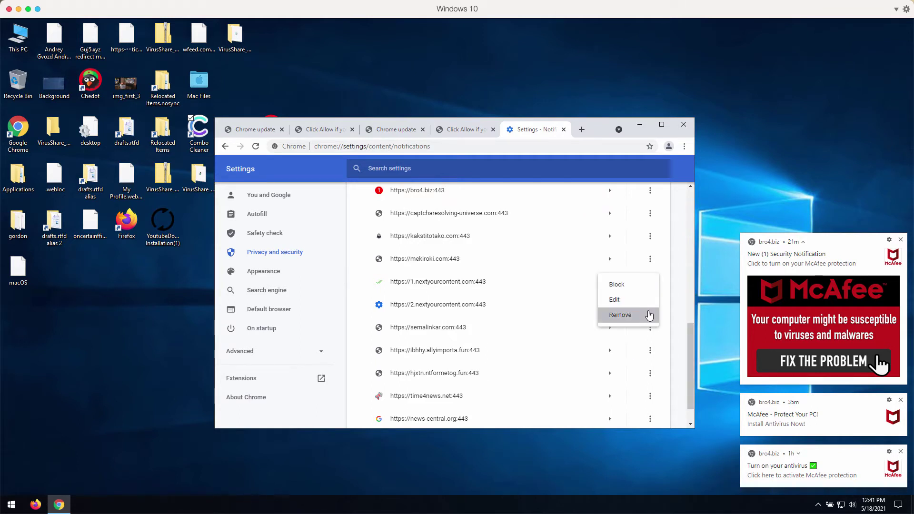
click(650, 315)
click(650, 283)
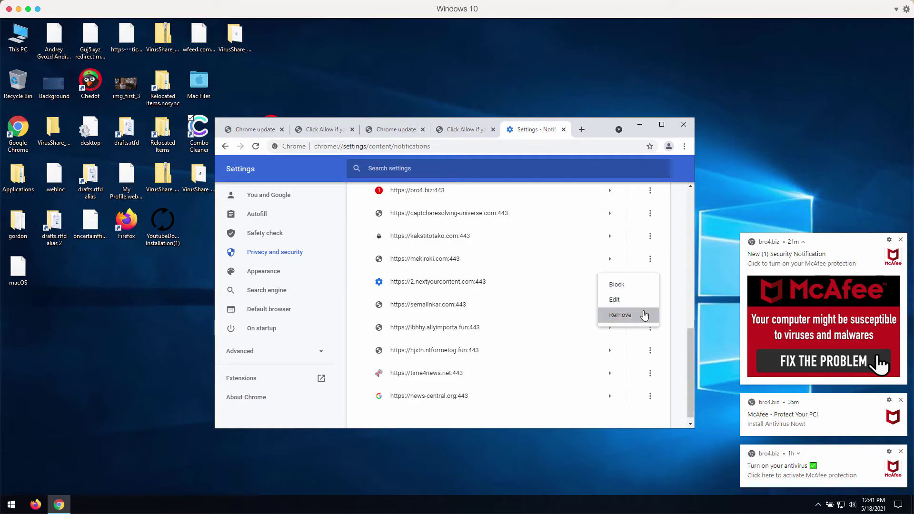
click(645, 314)
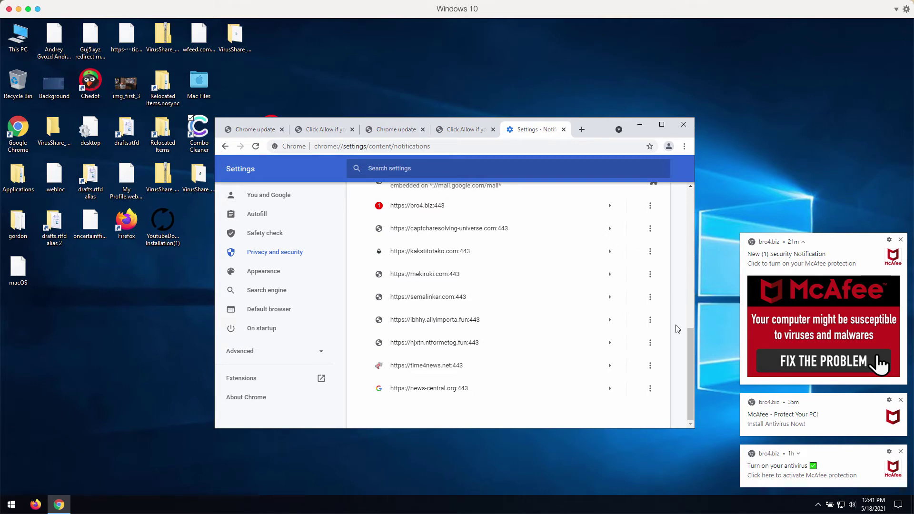
Remove click-to-continue.network and allowsuccess.org from the sites blocked from sending notifications.
drag(691, 351, 687, 244)
scroll(688, 244, up, 3)
scroll(681, 217, down, 1)
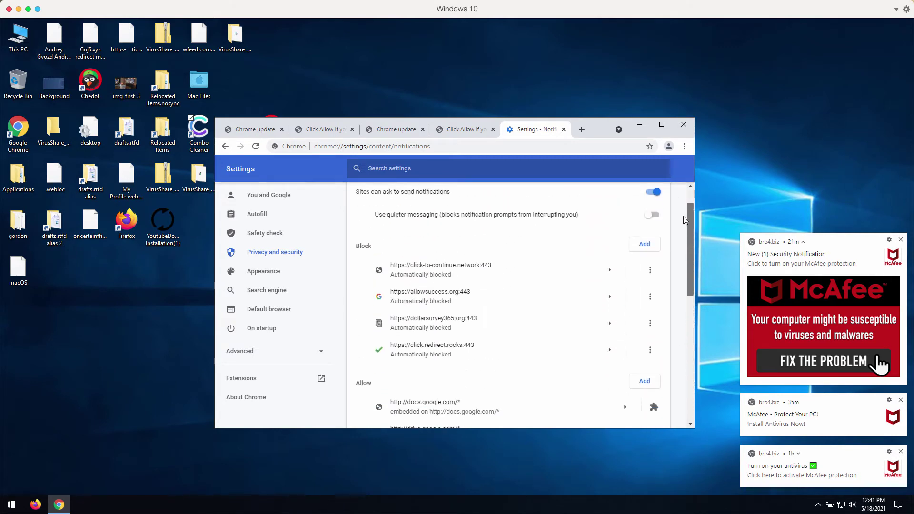
scroll(680, 234, up, 1)
click(651, 299)
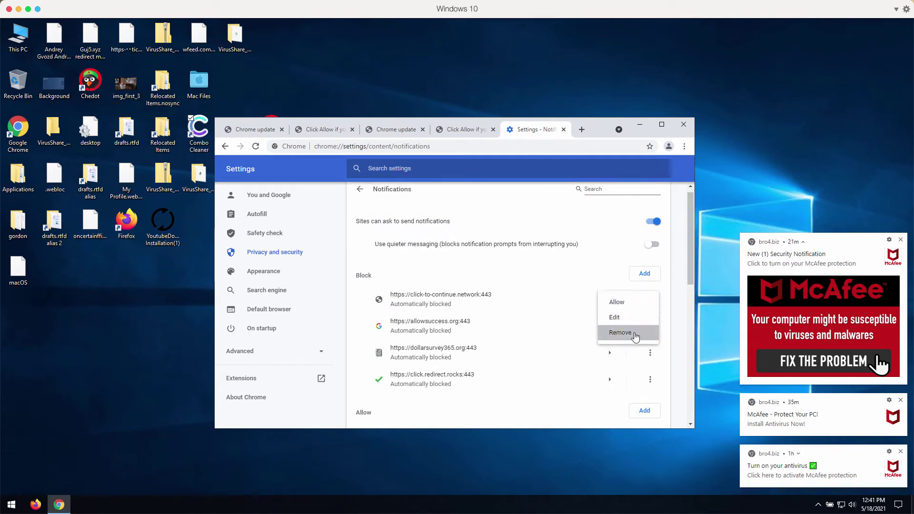
click(638, 334)
click(650, 300)
click(641, 332)
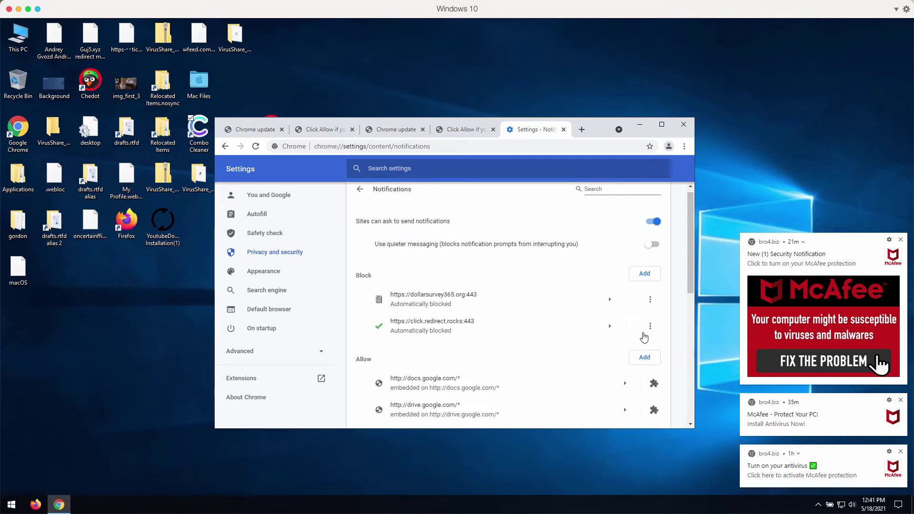
Remove click.redirect.rocks and dollarsurvey365.org from the blocked notification sites.
click(650, 327)
click(642, 361)
click(650, 299)
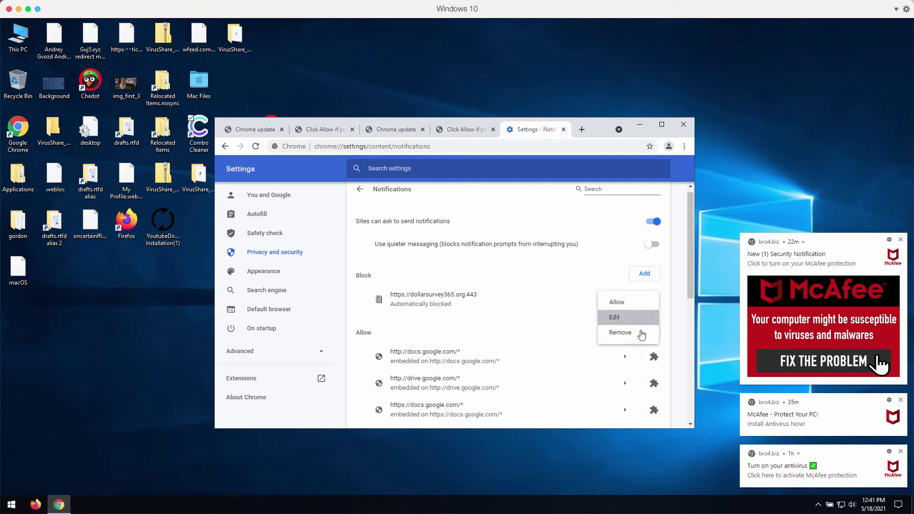
click(640, 332)
drag(690, 284, 691, 387)
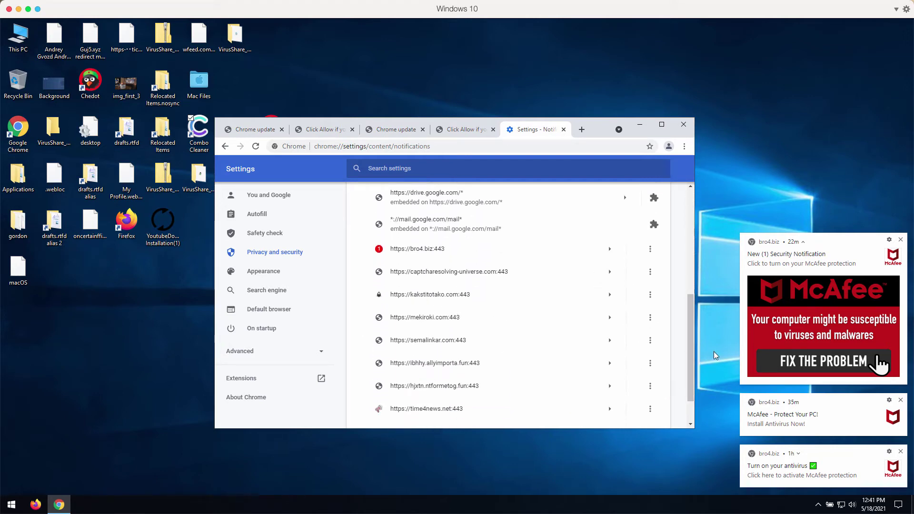
drag(693, 353, 697, 238)
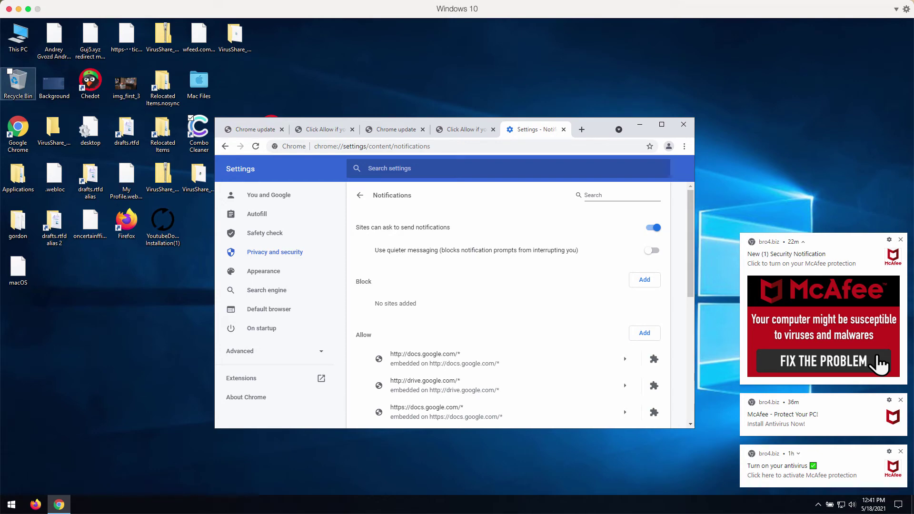
Go to combocleaner.com in the current browser tab.
click(488, 147)
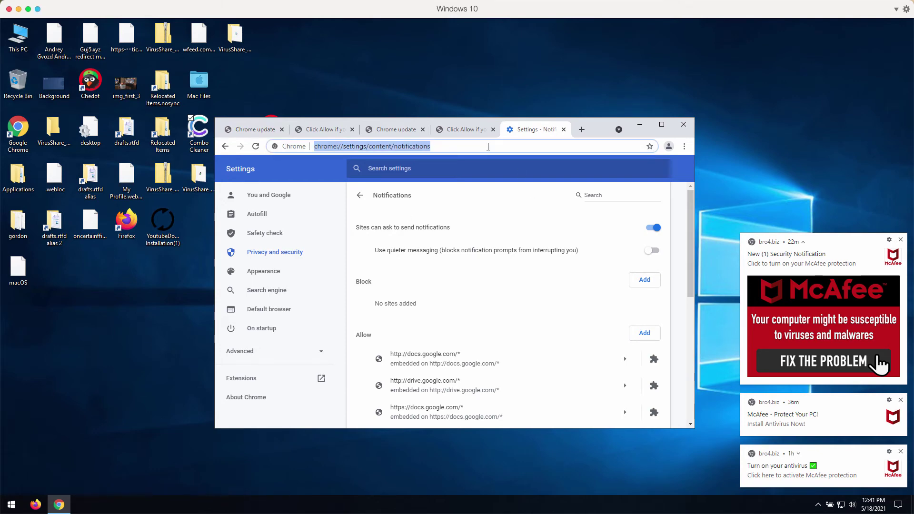
text(combocleaner.com)
key(Return)
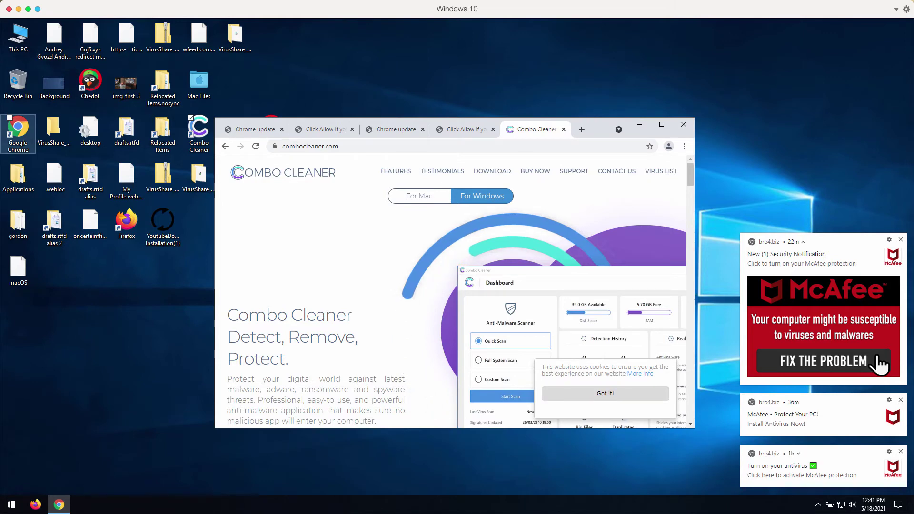
Launch Combo Cleaner from the desktop and start a Quick Scan with the Anti-Malware Scanner.
double_click(206, 134)
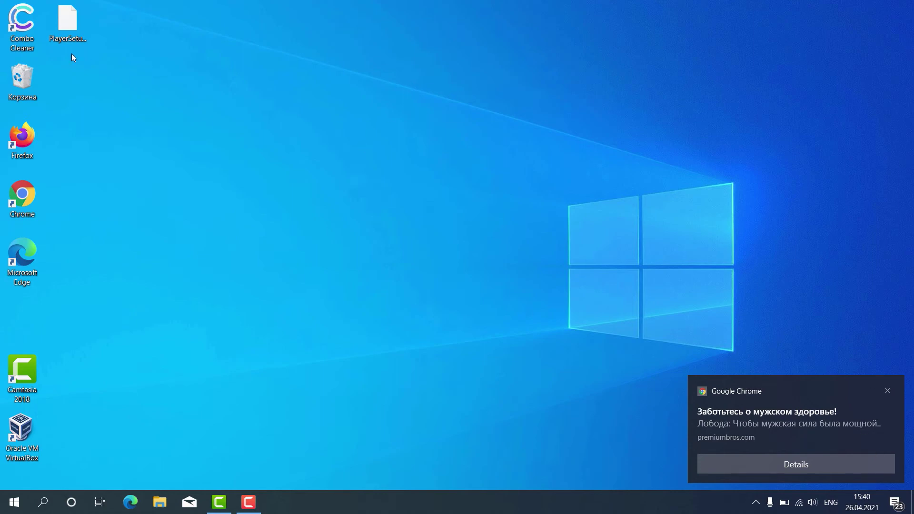
double_click(28, 44)
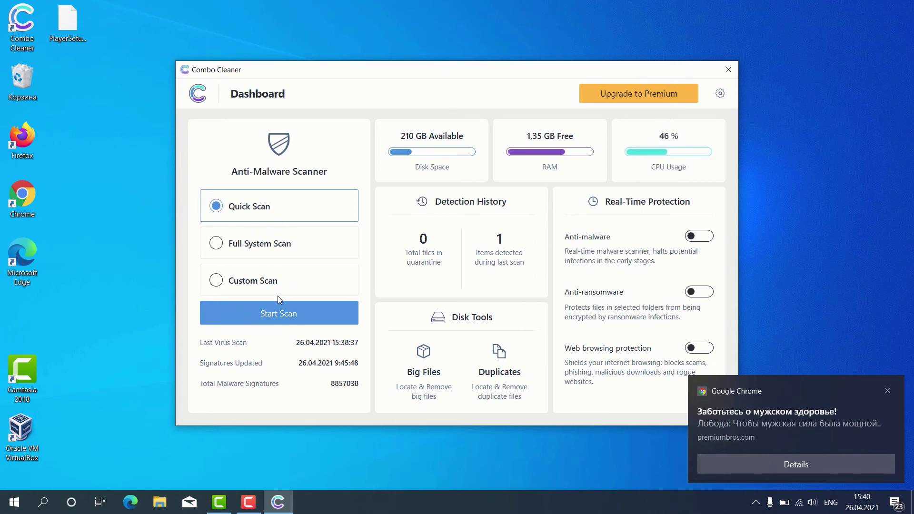
click(276, 312)
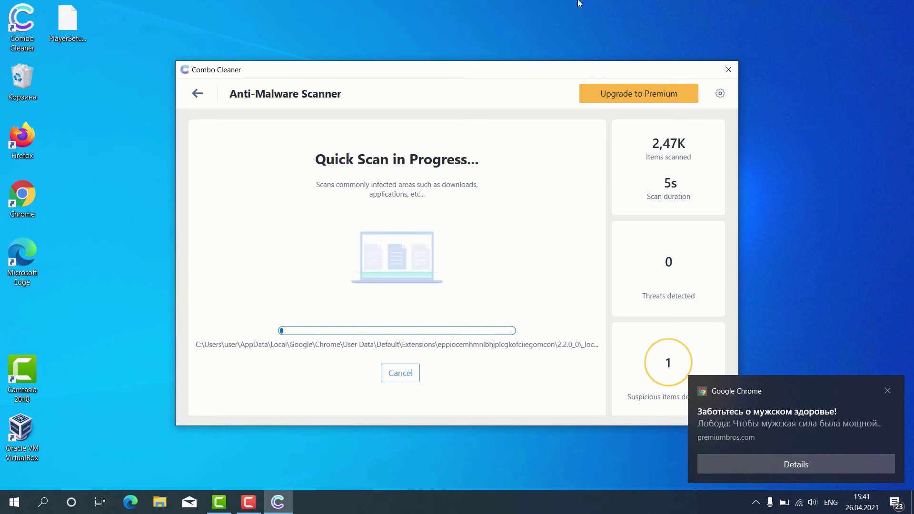
drag(540, 68, 516, 66)
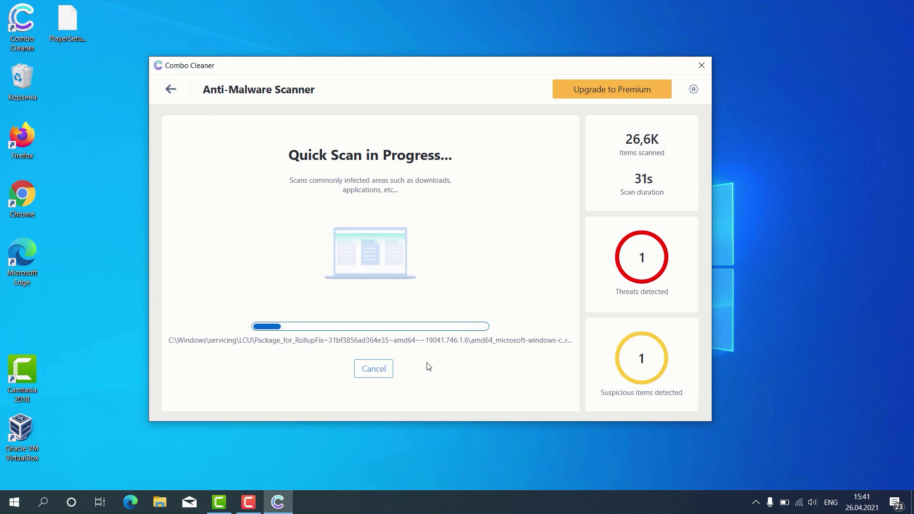
Cancel the running Quick Scan and confirm the cancellation despite the detected items.
click(383, 370)
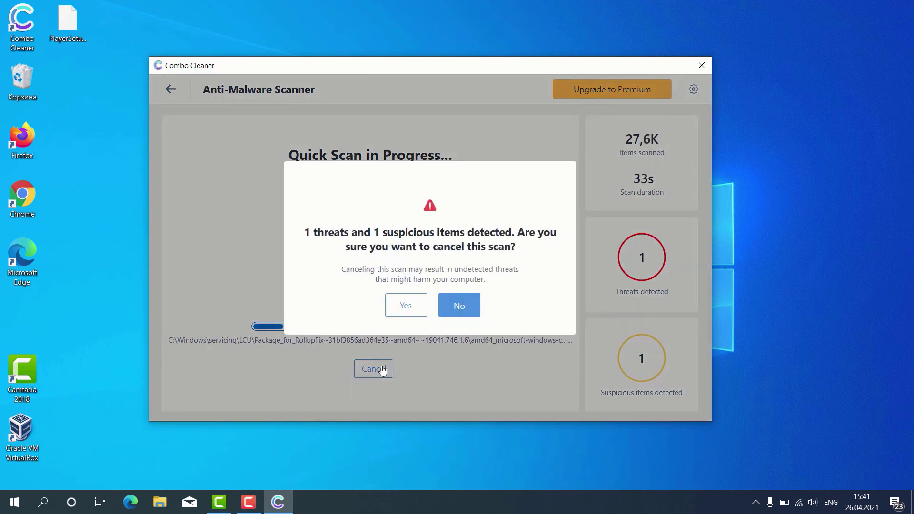
click(402, 305)
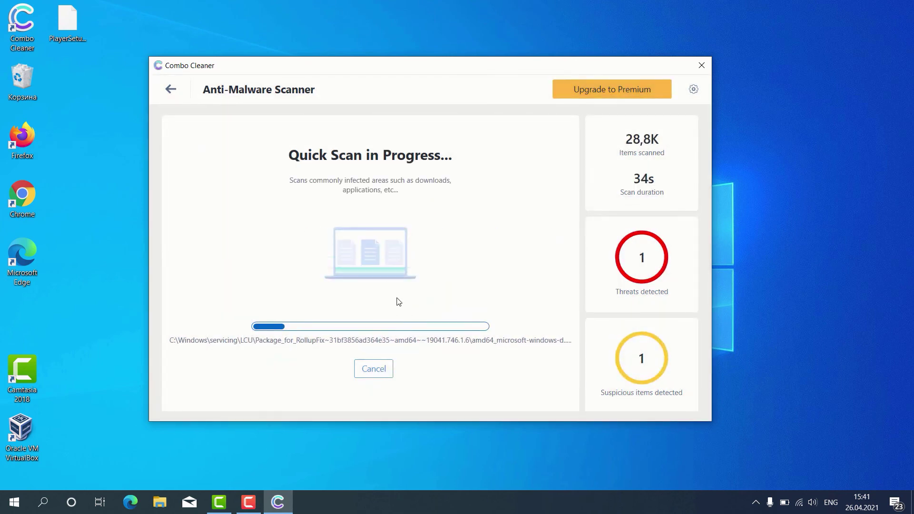